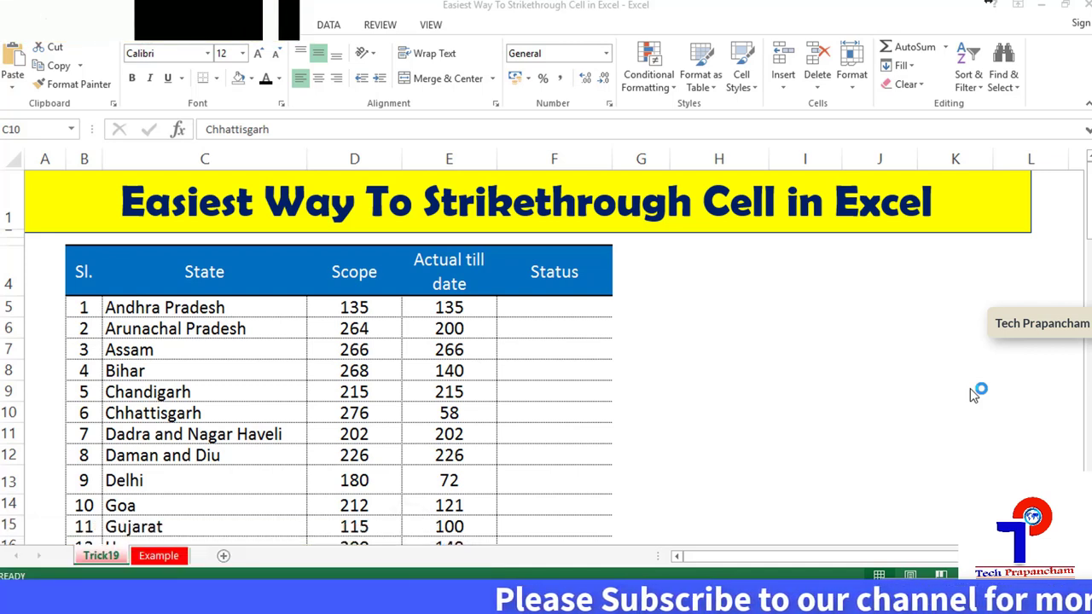
Step: Apply strikethrough with Ctrl+5 to Andhra Pradesh, Bihar, Chandigarh, Chhattisgarh and Dadra and Nagar Haveli
{"action": "left_click", "coordinate": [256, 309]}
{"action": "key", "text": "ctrl+5"}
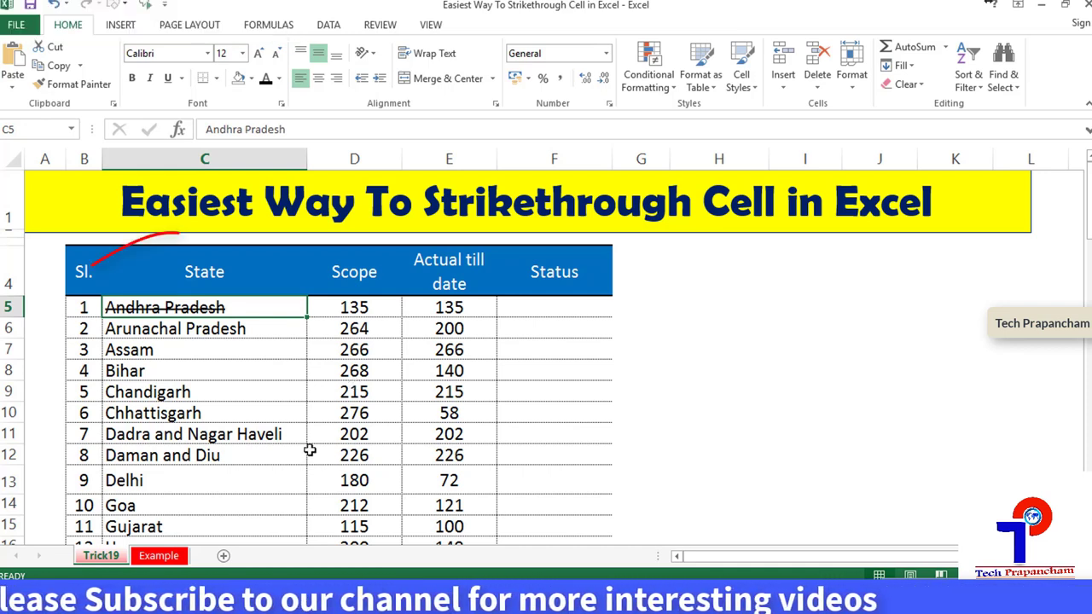
{"action": "left_click", "coordinate": [219, 372]}
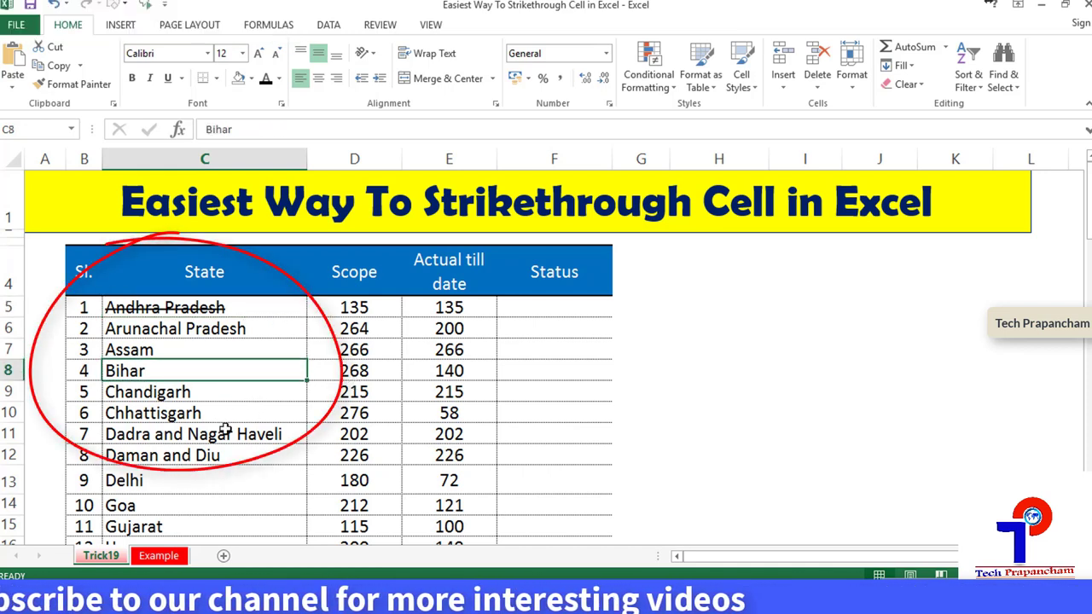
{"action": "key", "text": "ctrl+5"}
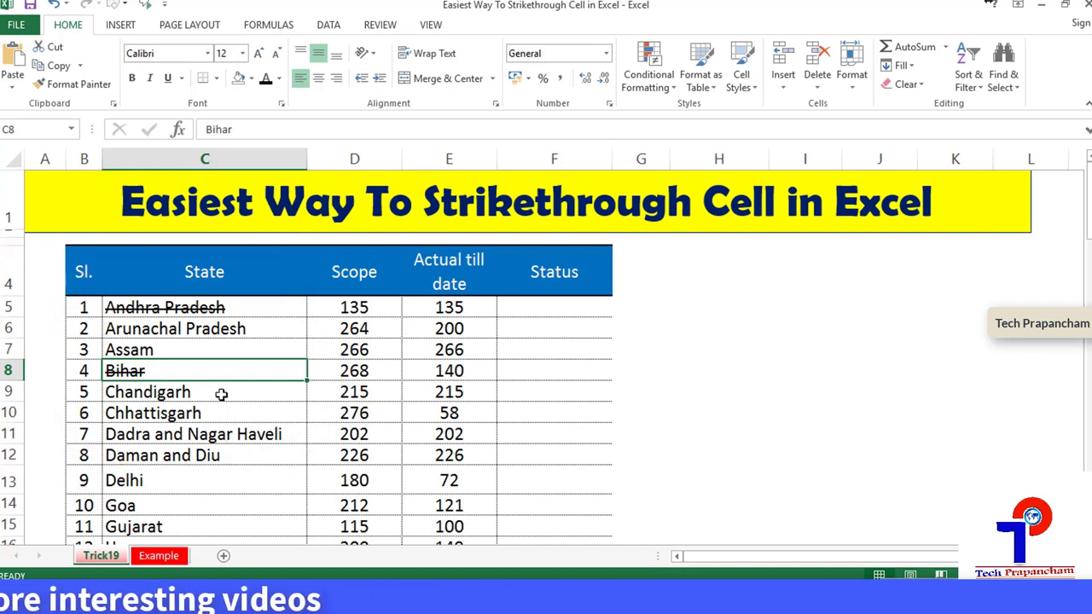
{"action": "left_click", "coordinate": [221, 394]}
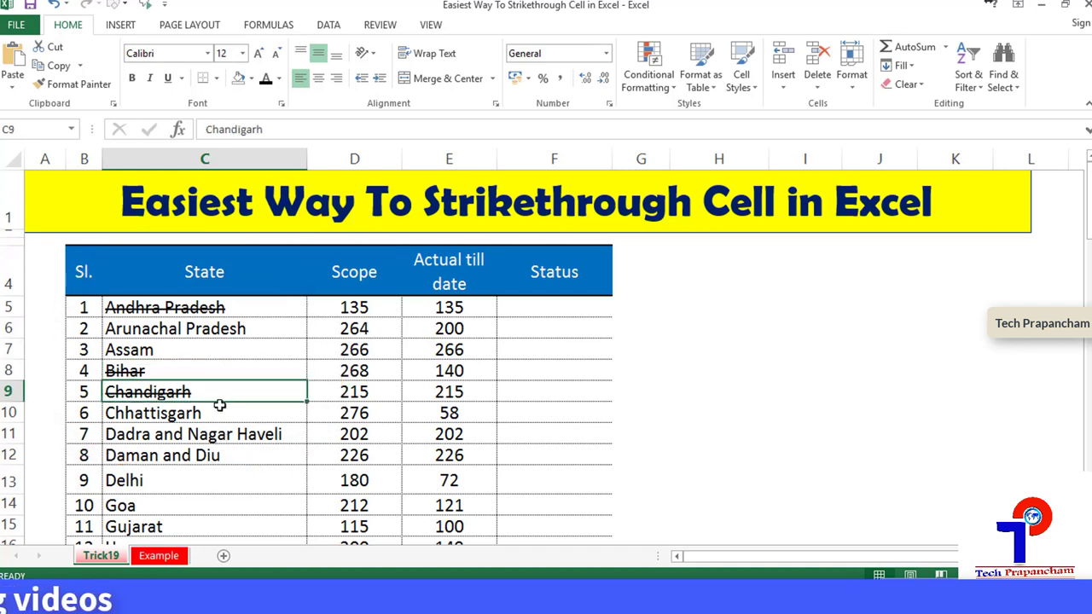
{"action": "left_click", "coordinate": [221, 412]}
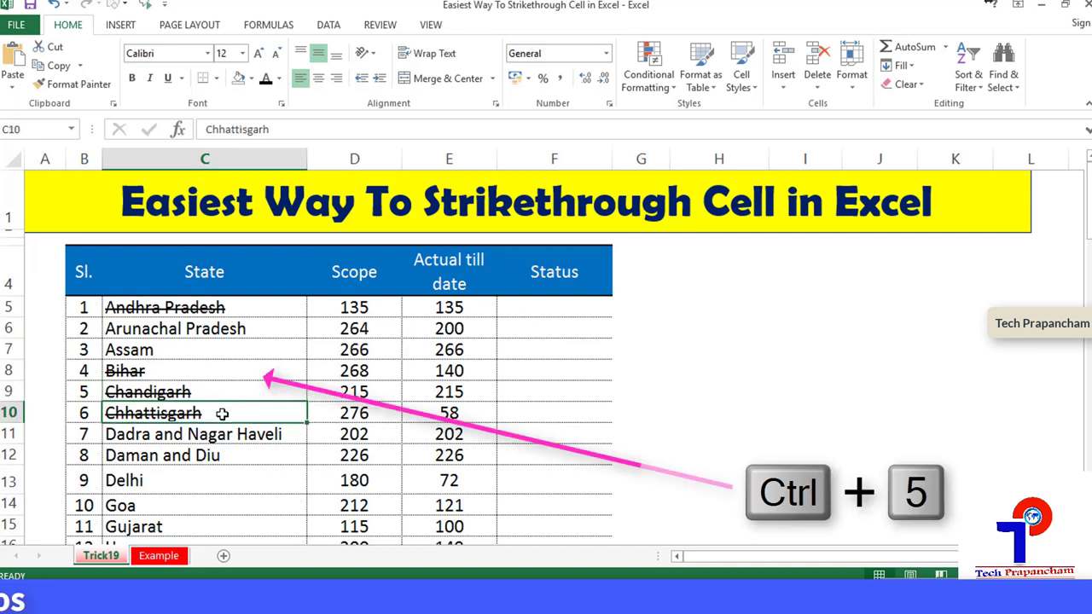
{"action": "left_click", "coordinate": [226, 435]}
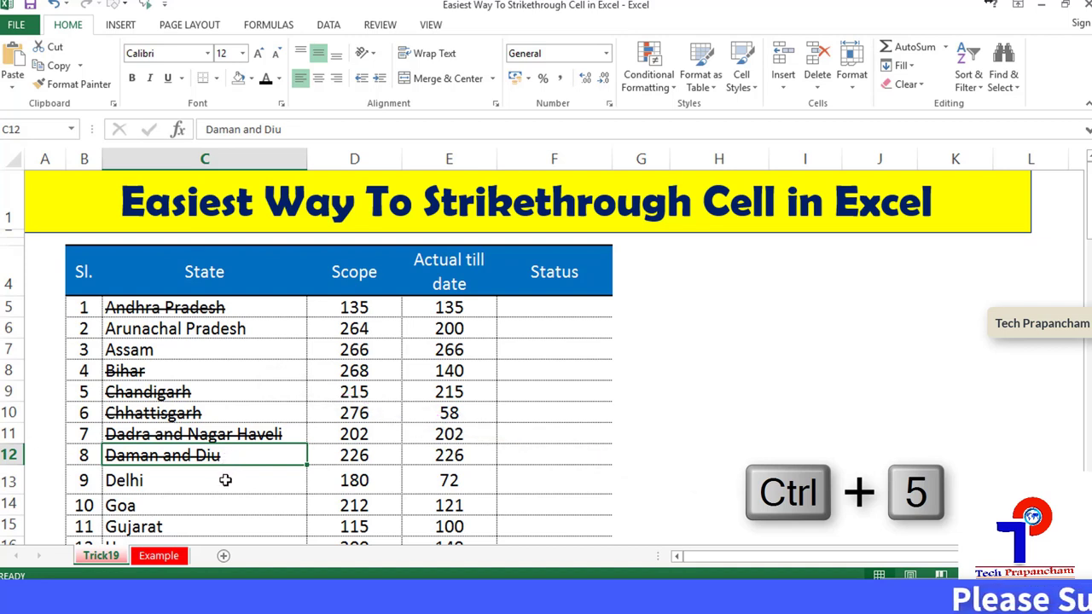
Step: Strike through Delhi using the Strikethrough option on the Format Cells Font tab, then select Goa
{"action": "left_click", "coordinate": [229, 482]}
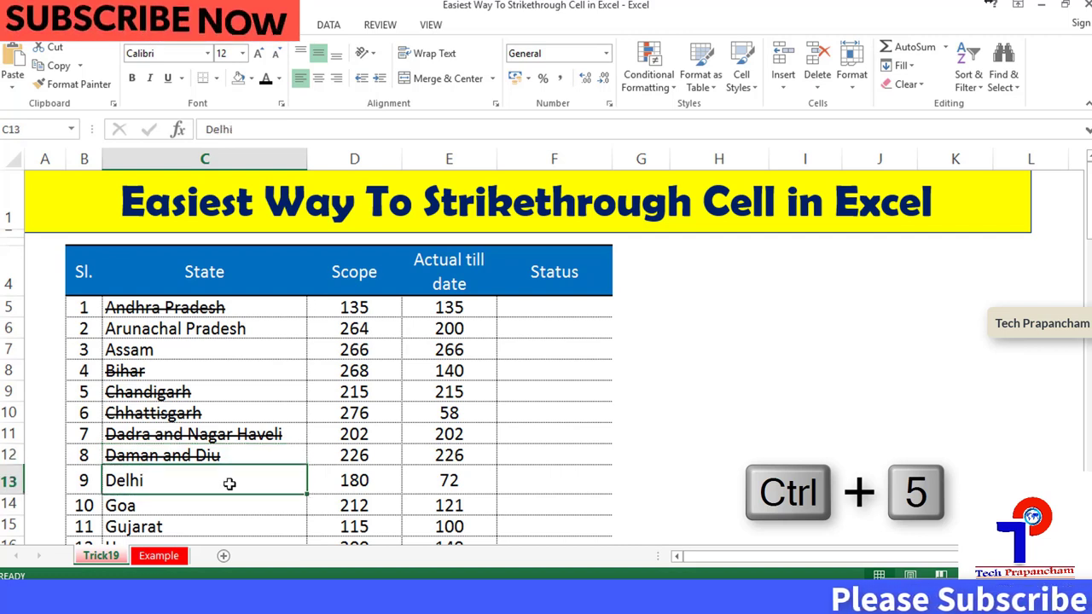
{"action": "right_click", "coordinate": [251, 469]}
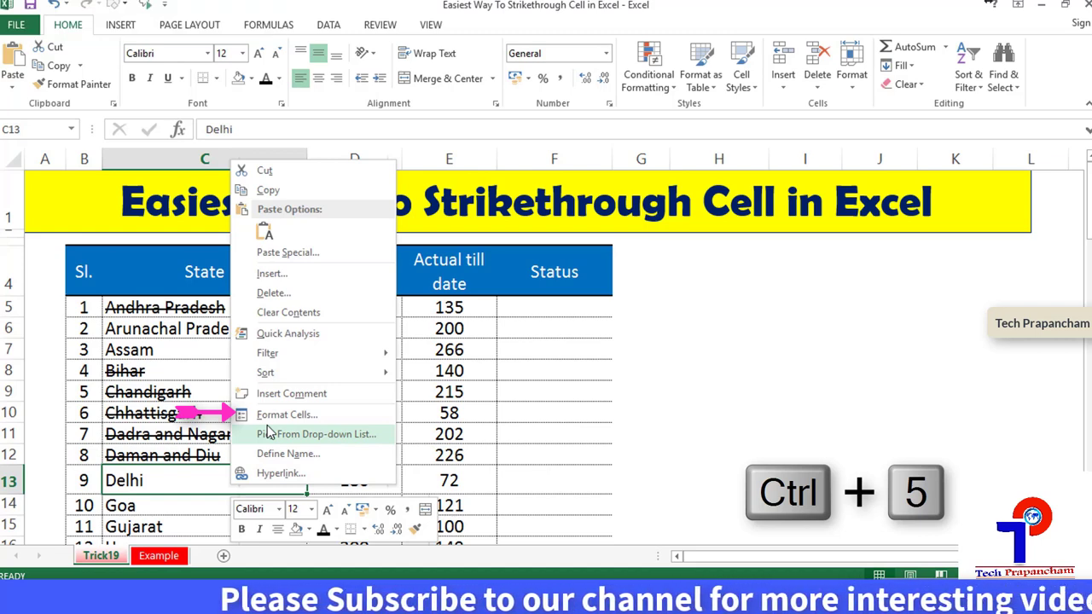
{"action": "left_click", "coordinate": [273, 415]}
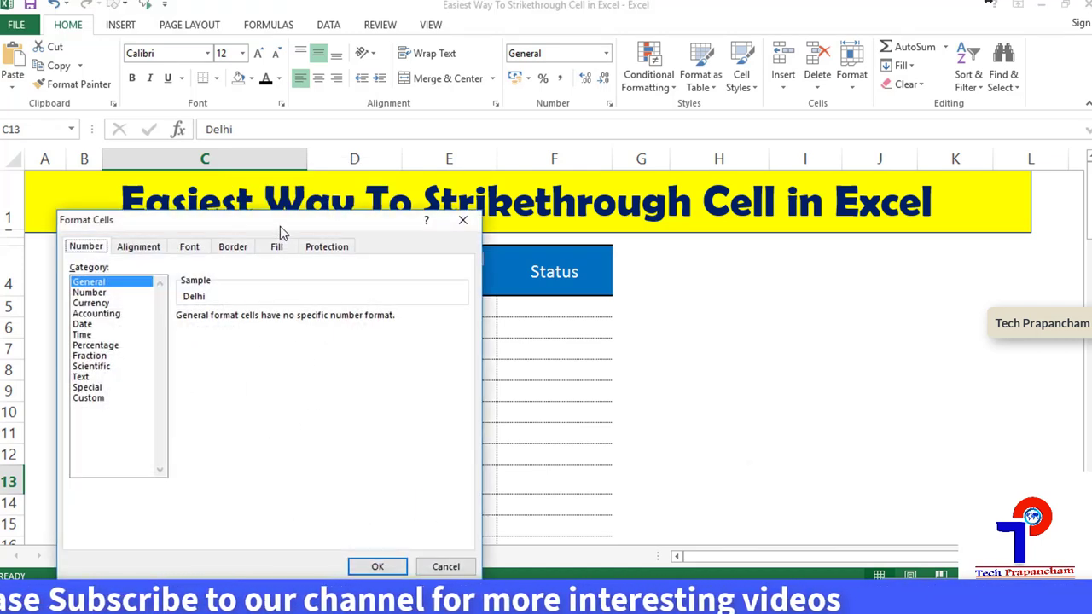
{"action": "left_click_drag", "start_coordinate": [279, 226], "coordinate": [643, 201]}
{"action": "left_click", "coordinate": [554, 221]}
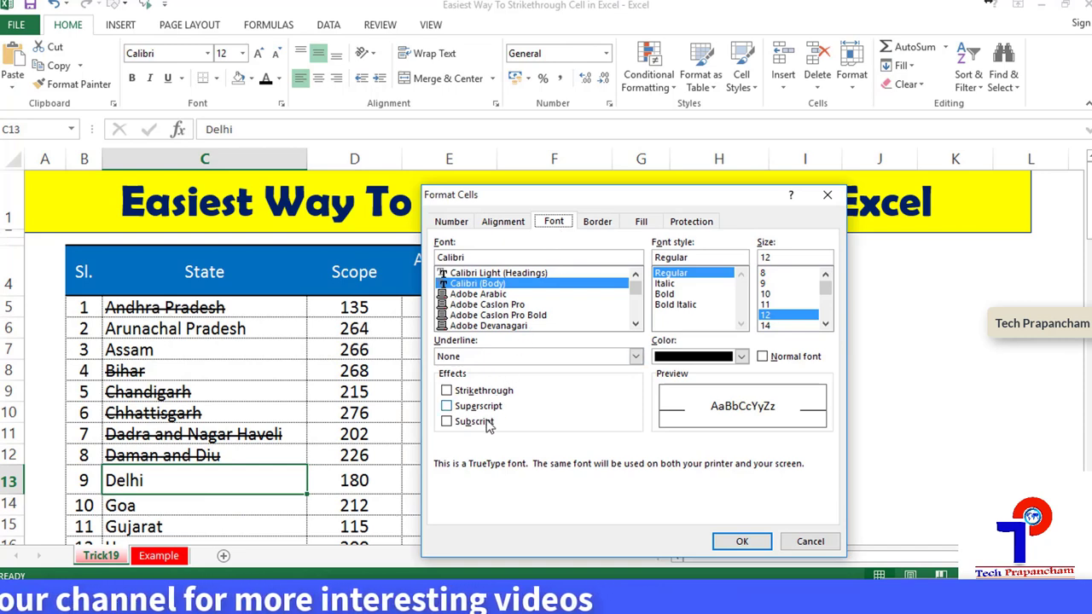
{"action": "left_click", "coordinate": [447, 390]}
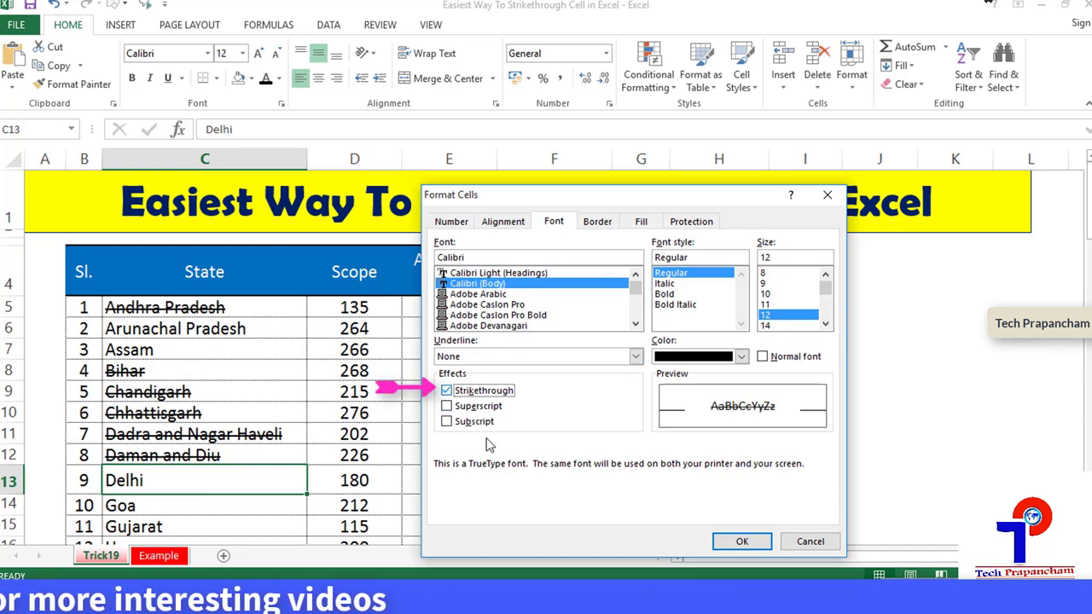
{"action": "left_click", "coordinate": [738, 541]}
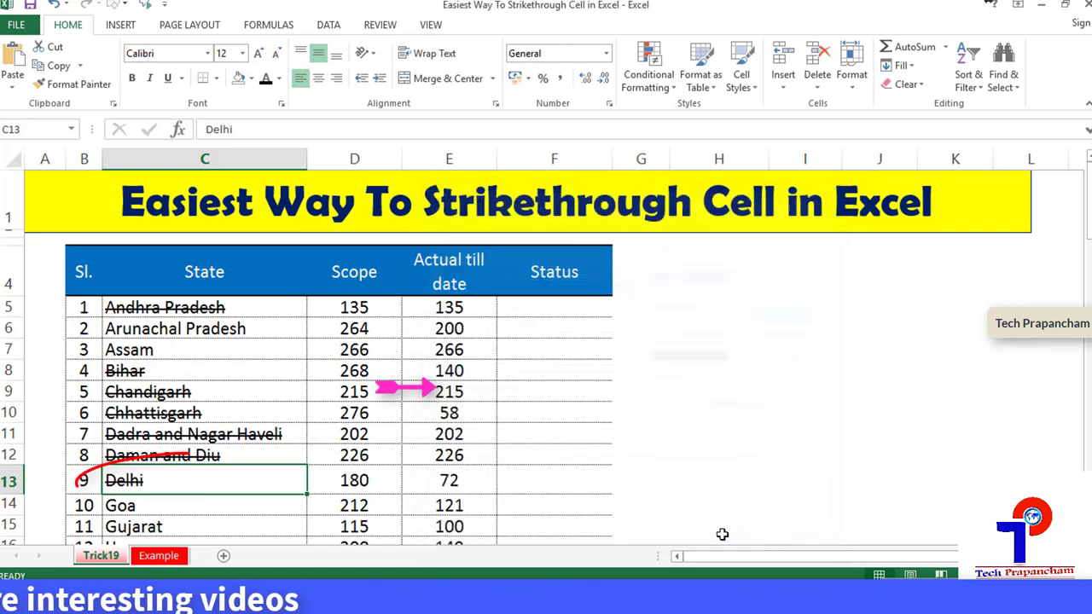
{"action": "left_click", "coordinate": [226, 506]}
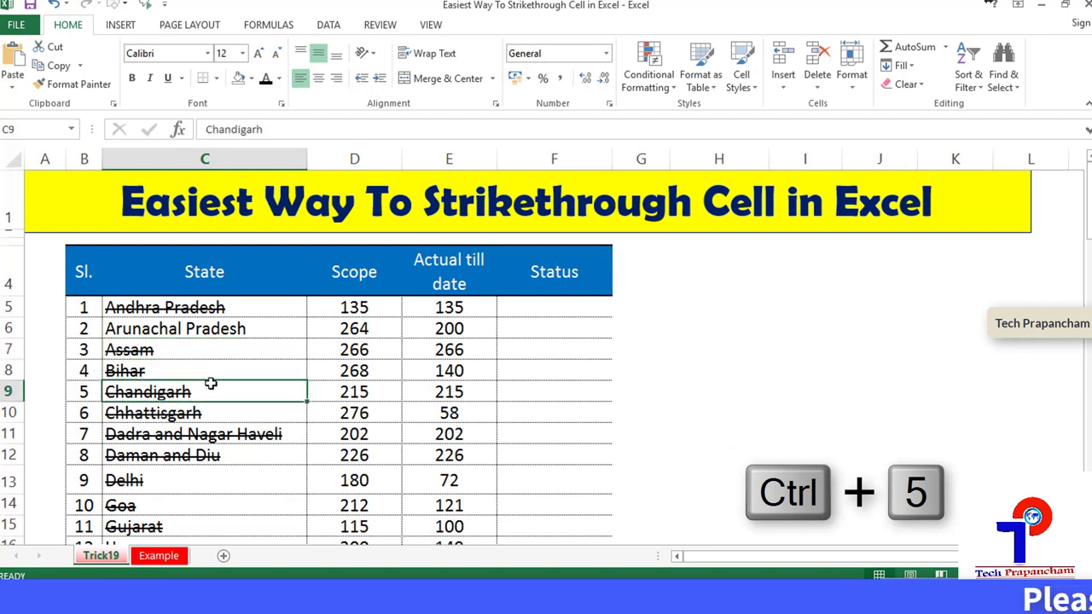
Step: On the Example sheet, select state names C5:C38 from Andhra Pradesh to West Bengal
{"action": "left_click", "coordinate": [157, 556]}
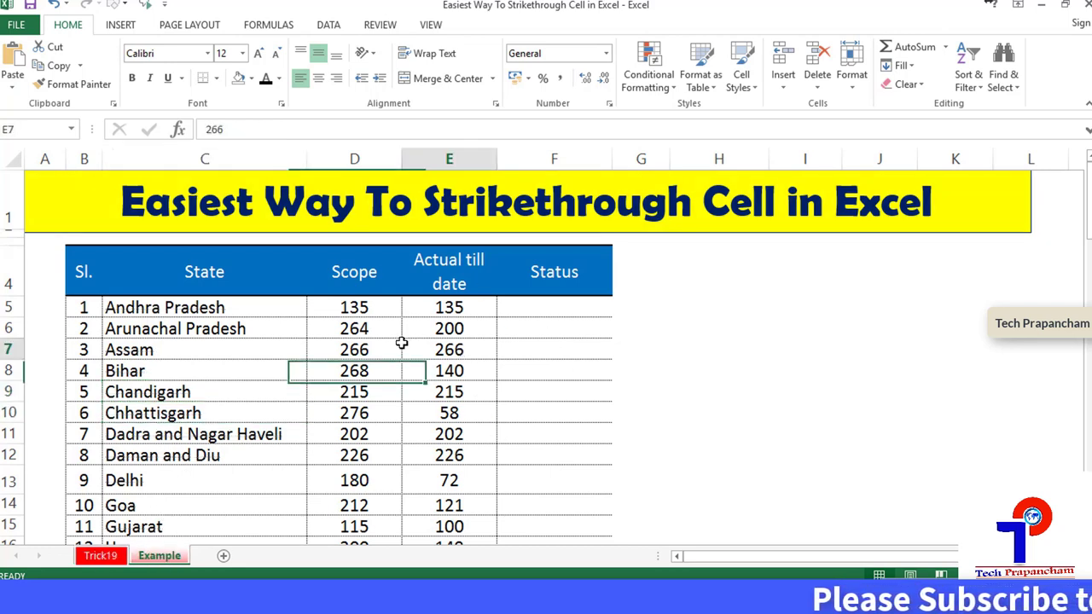
{"action": "left_click_drag", "start_coordinate": [376, 349], "coordinate": [426, 348]}
{"action": "left_click", "coordinate": [219, 307]}
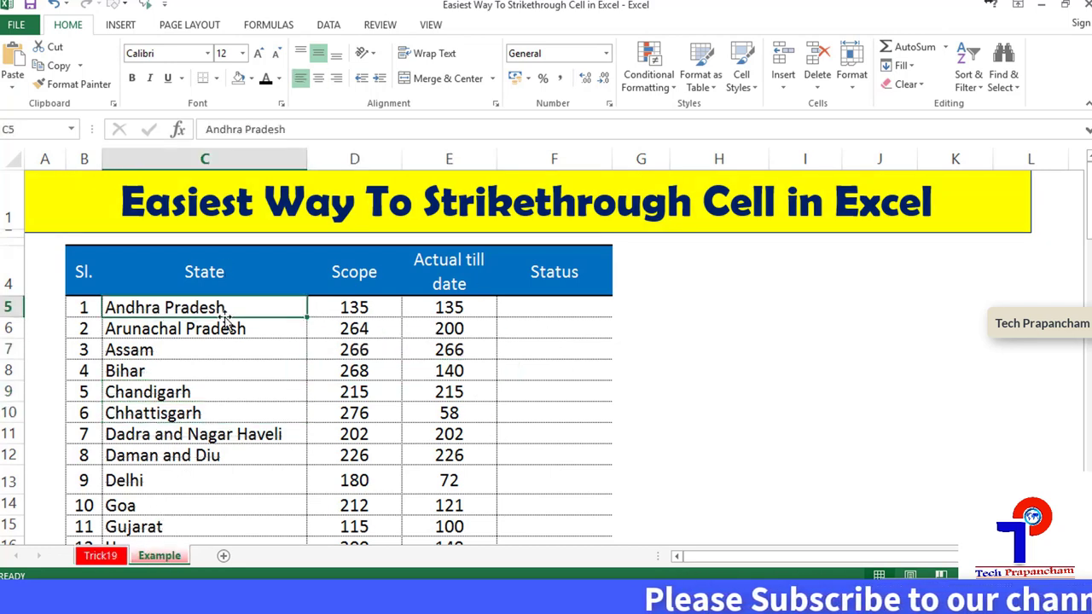
{"action": "left_click", "coordinate": [527, 310]}
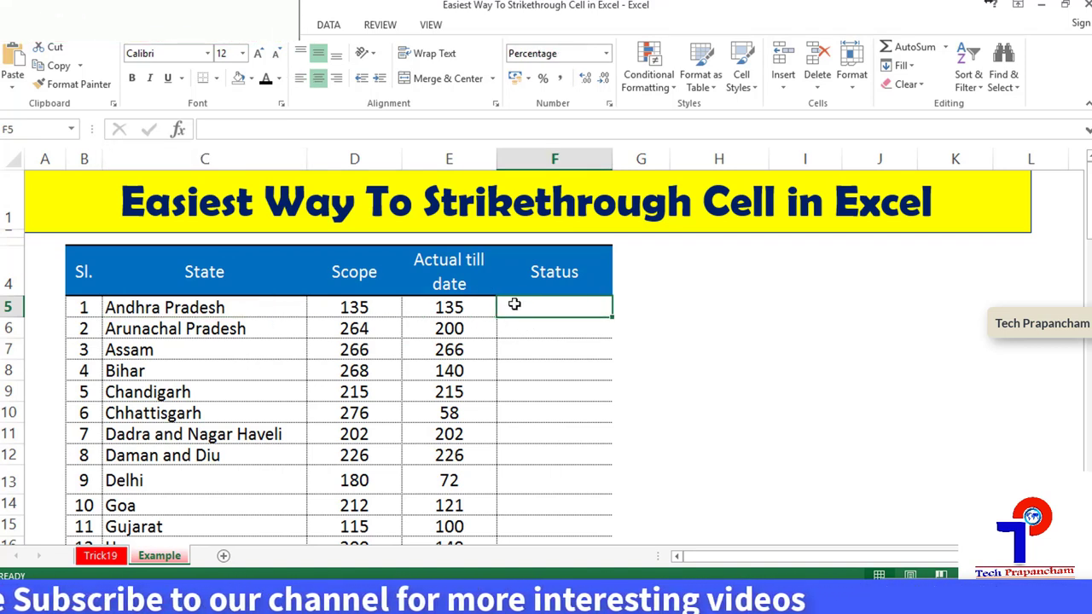
{"action": "left_click", "coordinate": [277, 306]}
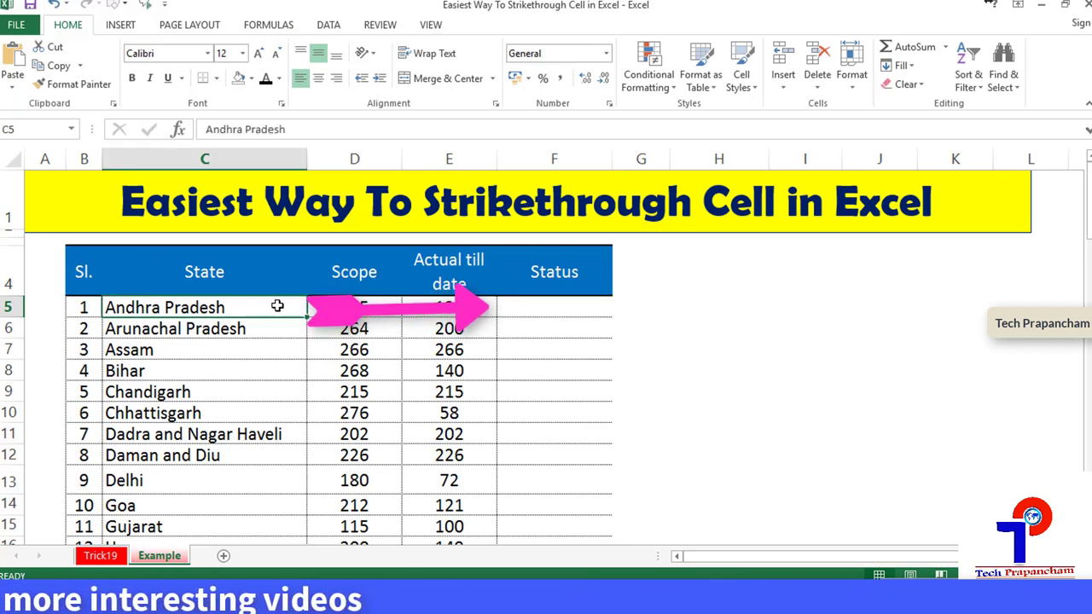
{"action": "key", "text": "ctrl+shift+Down"}
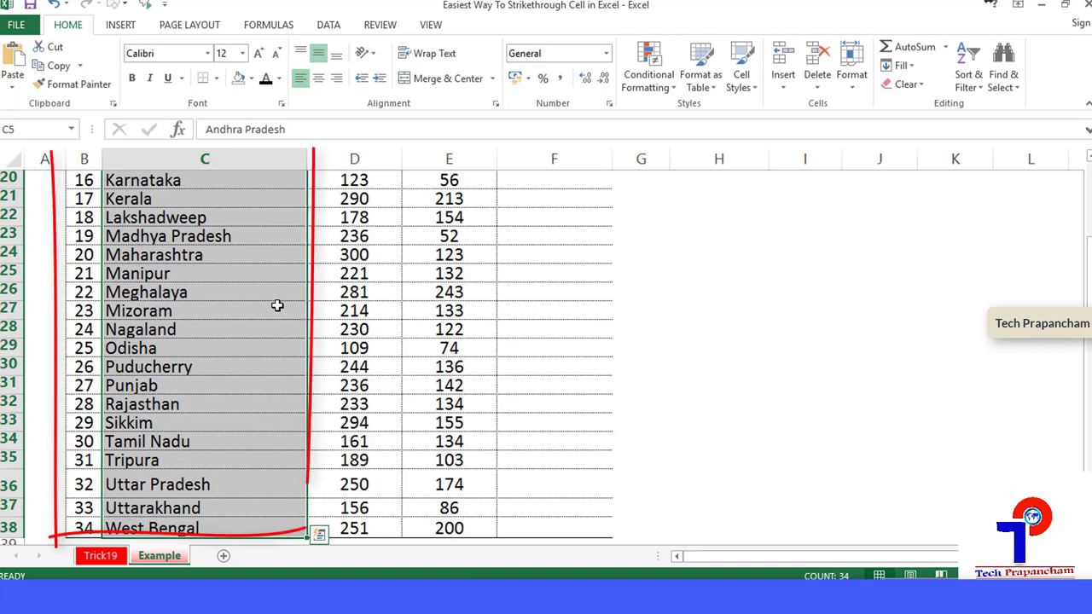
{"action": "scroll", "coordinate": [285, 311], "scroll_direction": "up", "scroll_amount": 5}
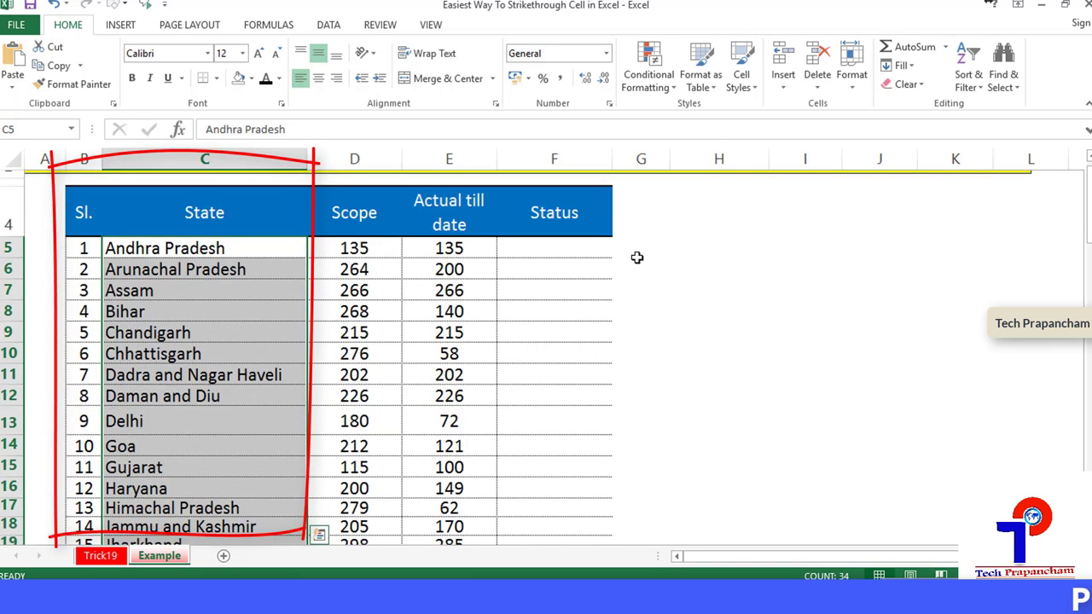
Step: Start a new formula-based conditional formatting rule, beginning the condition with =f5=
{"action": "left_click", "coordinate": [658, 72]}
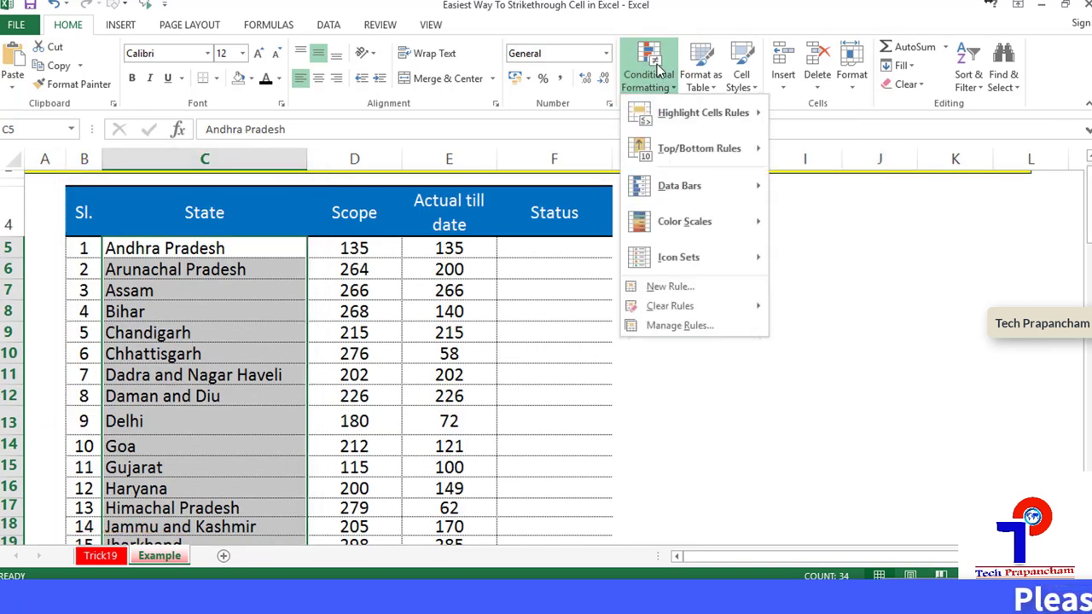
{"action": "mouse_move", "coordinate": [707, 260]}
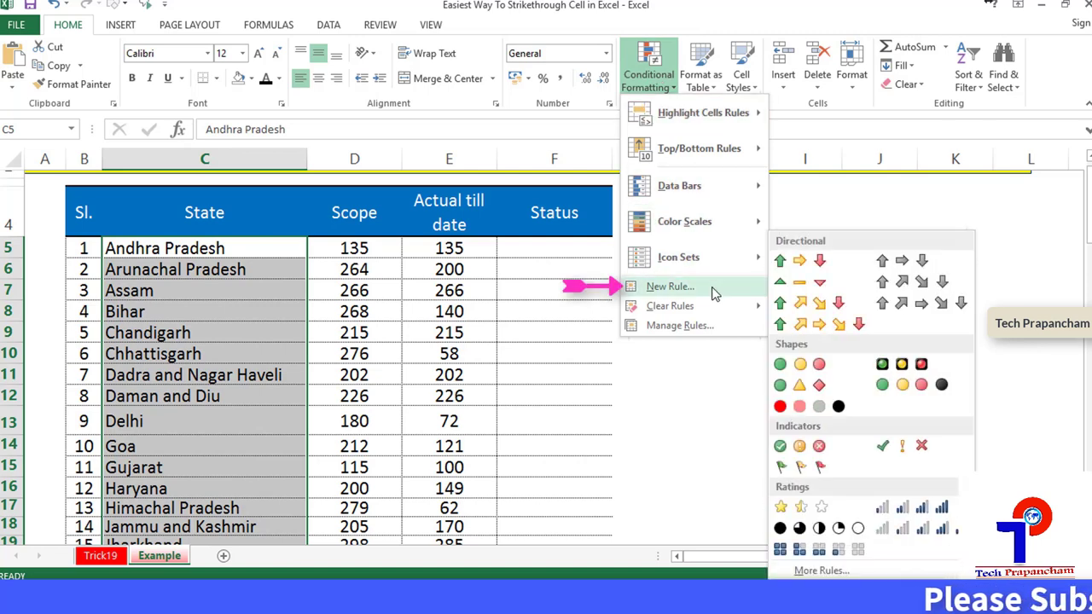
{"action": "left_click", "coordinate": [670, 286]}
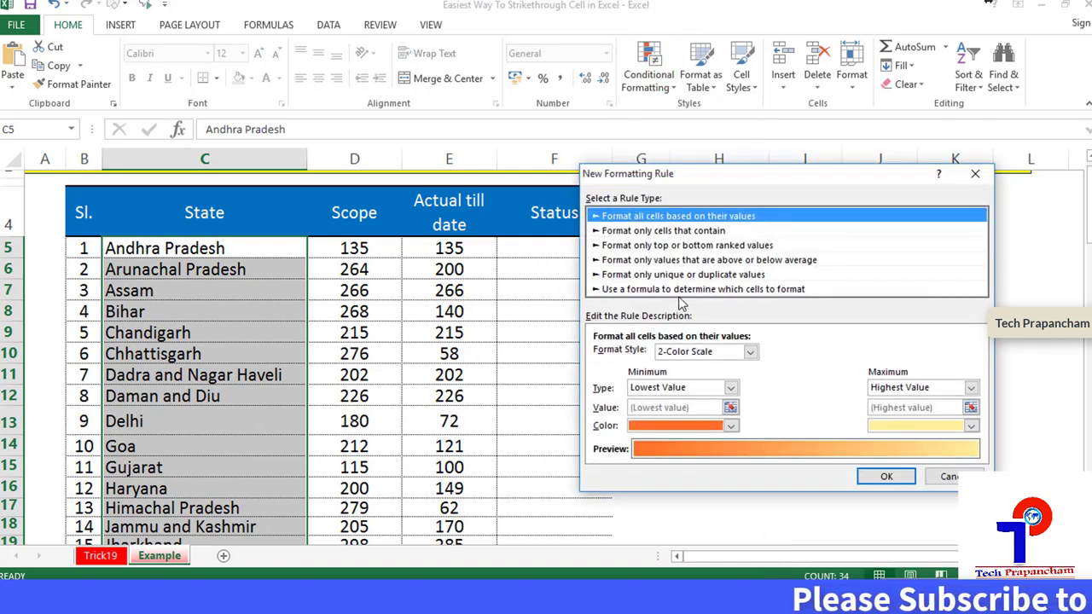
{"action": "left_click", "coordinate": [778, 290]}
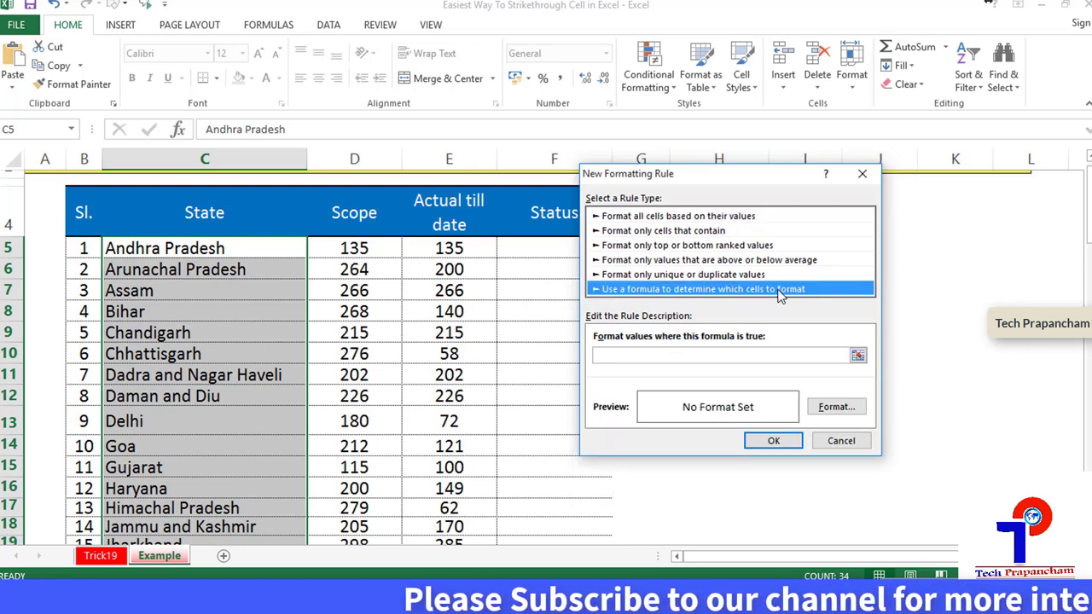
{"action": "left_click", "coordinate": [817, 355]}
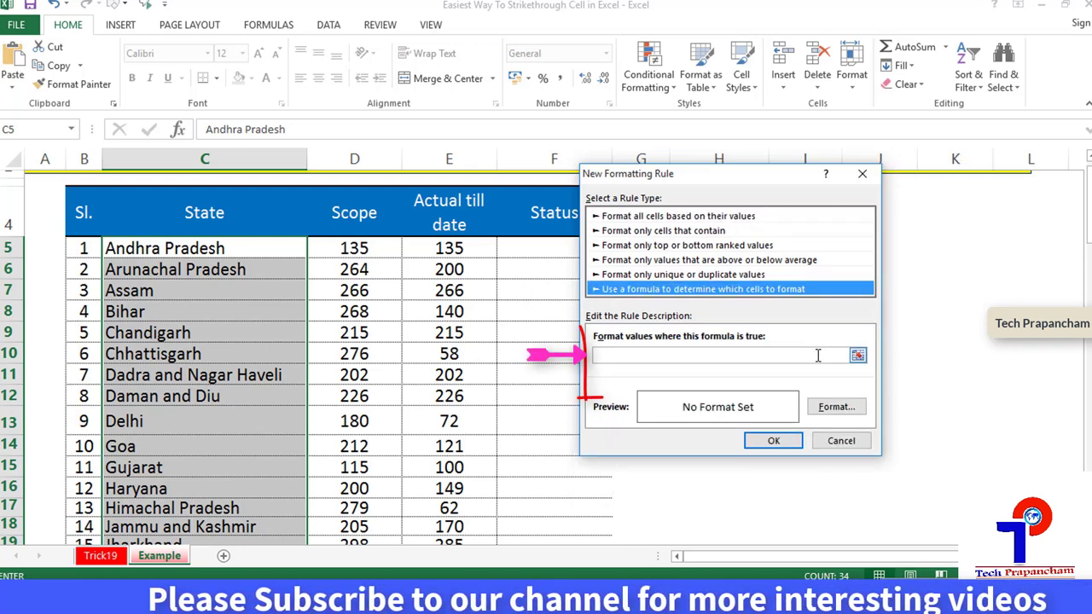
{"action": "type", "text": "="}
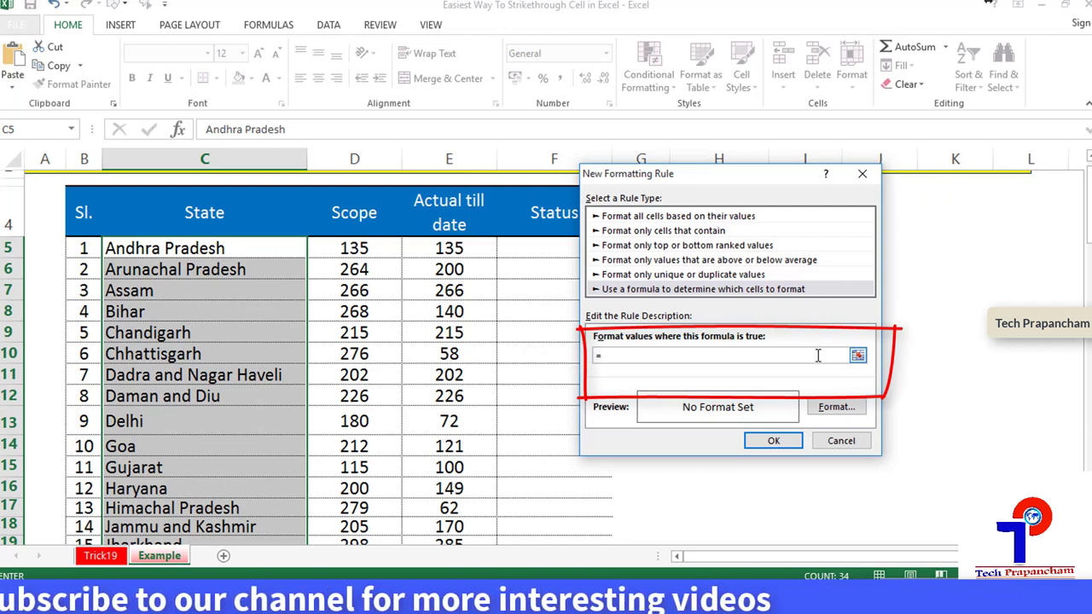
{"action": "type", "text": "f5"}
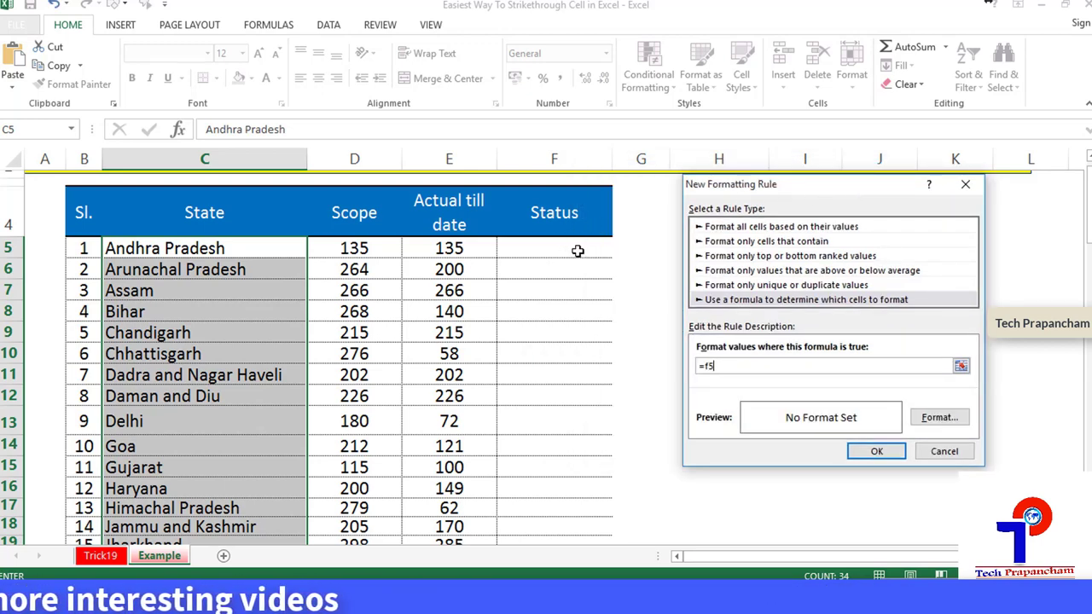
{"action": "type", "text": "=\"completed"}
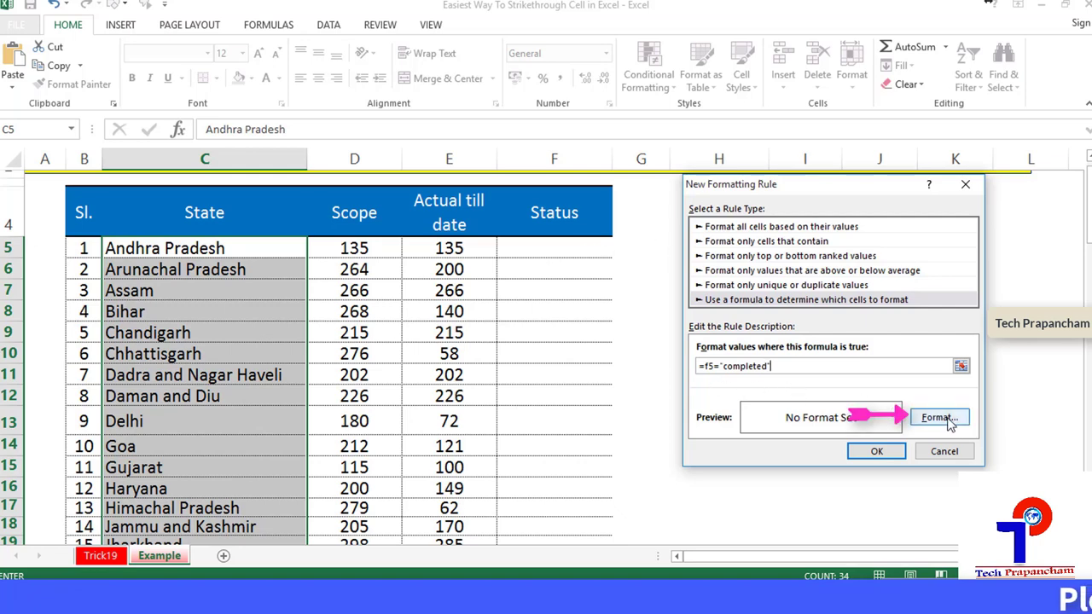
Step: Give the rule a Strikethrough font format and save it, then select Status cell F5
{"action": "left_click", "coordinate": [949, 423]}
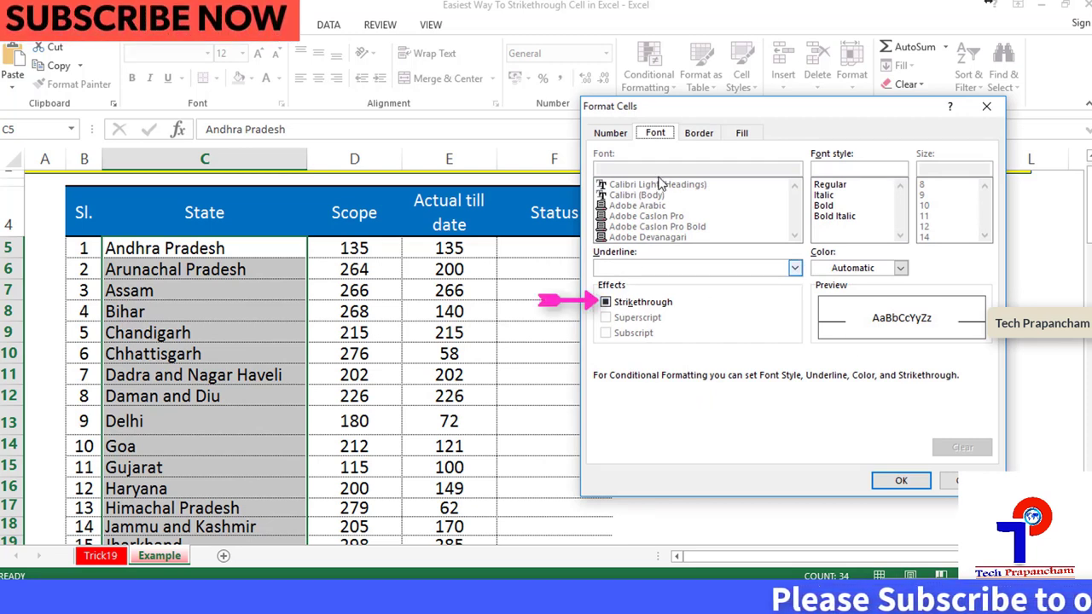
{"action": "left_click", "coordinate": [607, 303]}
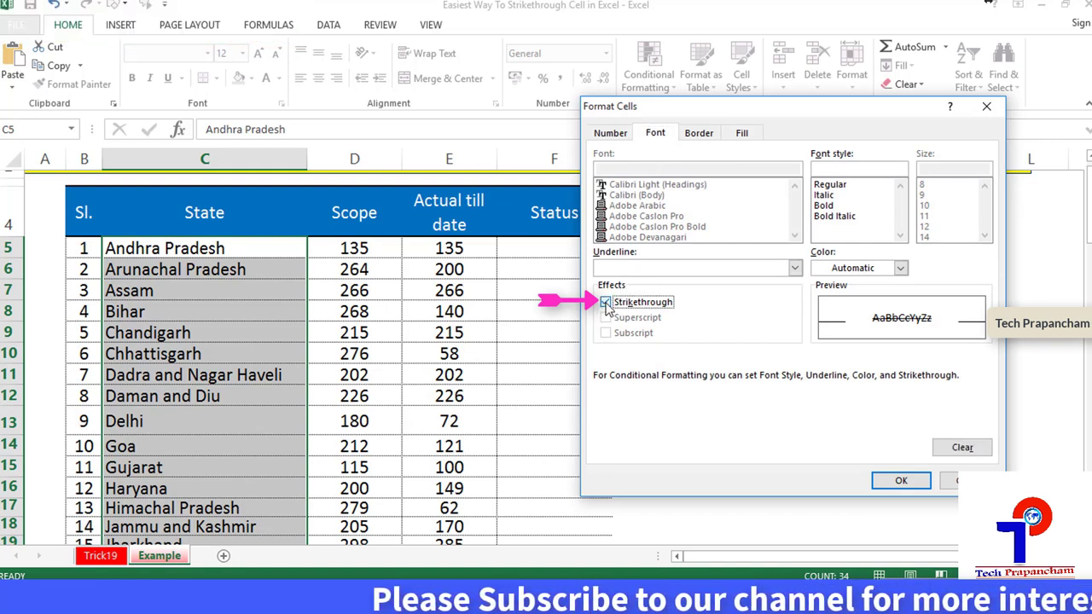
{"action": "left_click", "coordinate": [920, 474]}
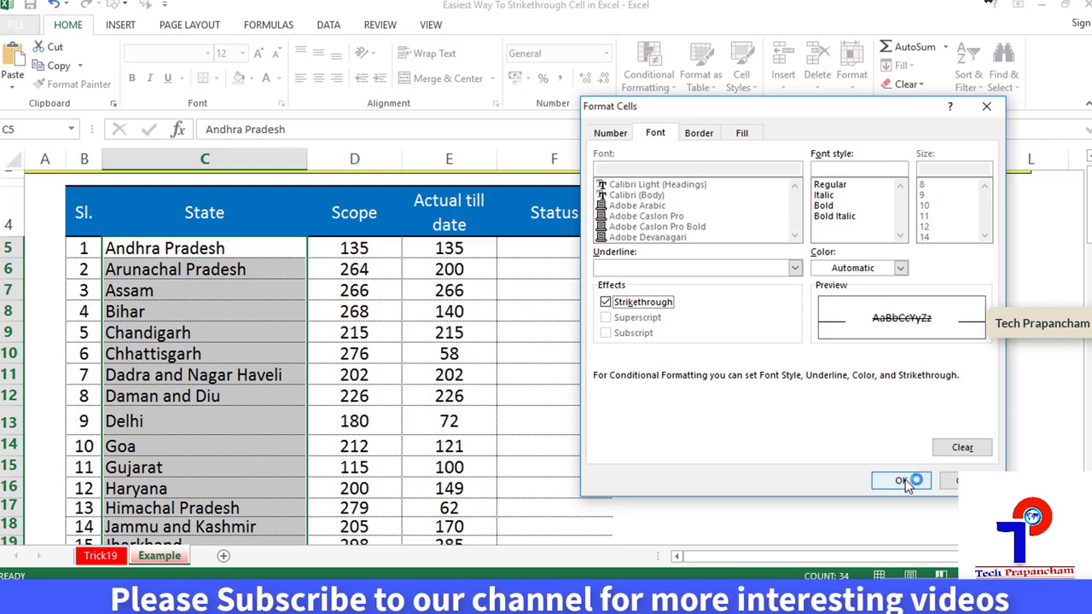
{"action": "left_click", "coordinate": [905, 480]}
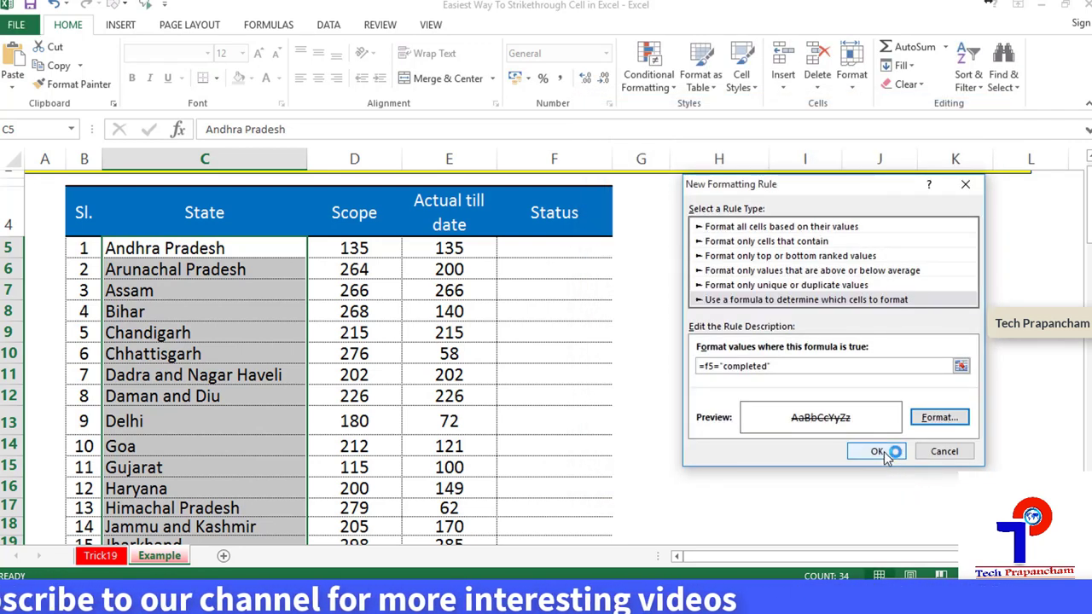
{"action": "left_click", "coordinate": [882, 451]}
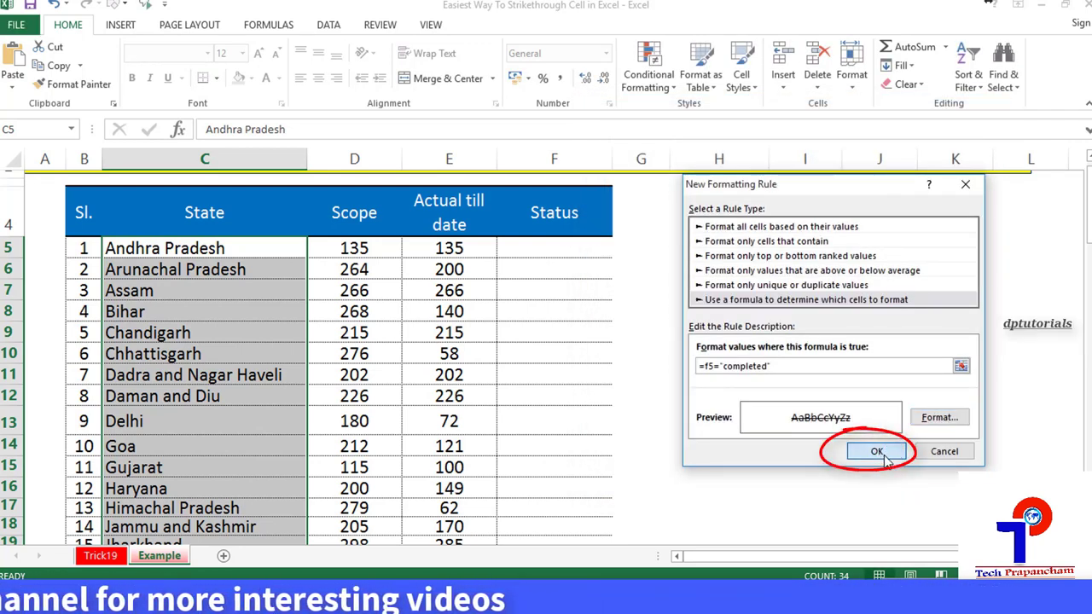
{"action": "left_click", "coordinate": [556, 251]}
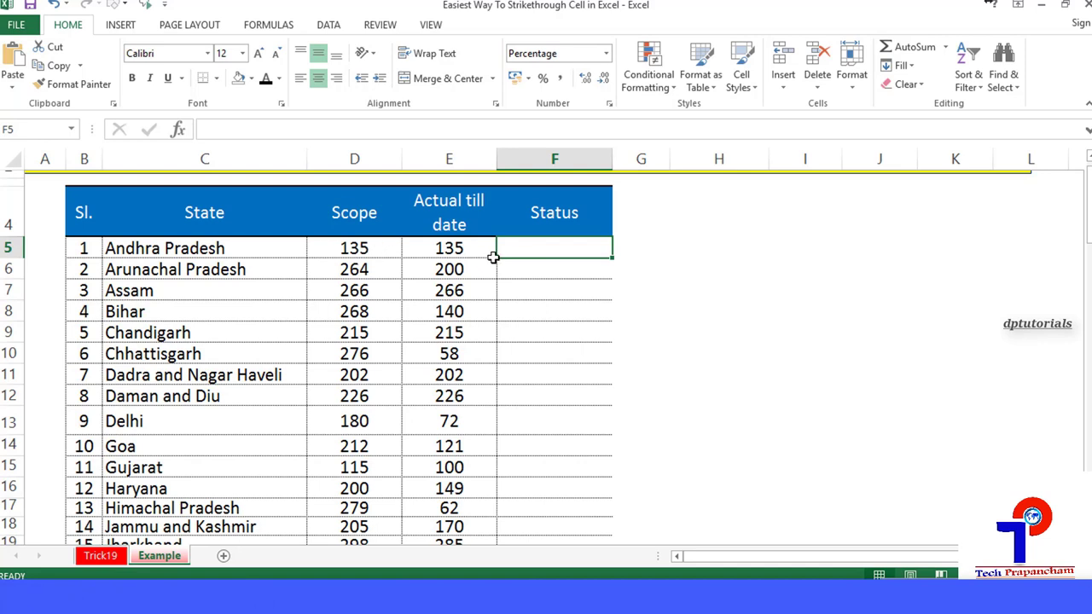
Step: Enter 'completed' as Status for Andhra Pradesh, Assam, Chandigarh, Dadra and Nagar Haveli, and Daman and Diu
{"action": "type", "text": "completed"}
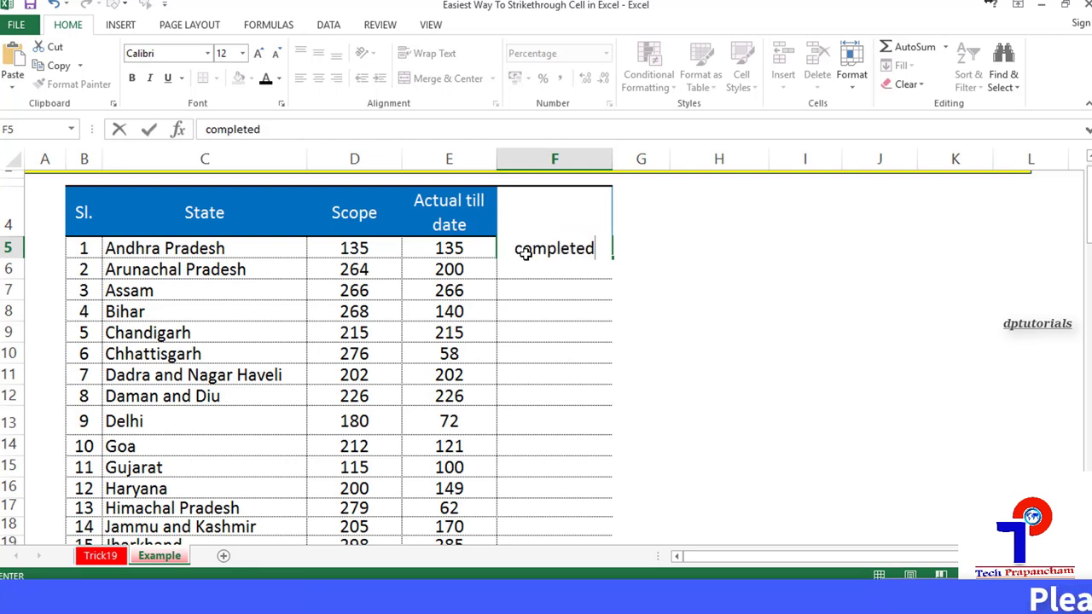
{"action": "key", "text": "Return"}
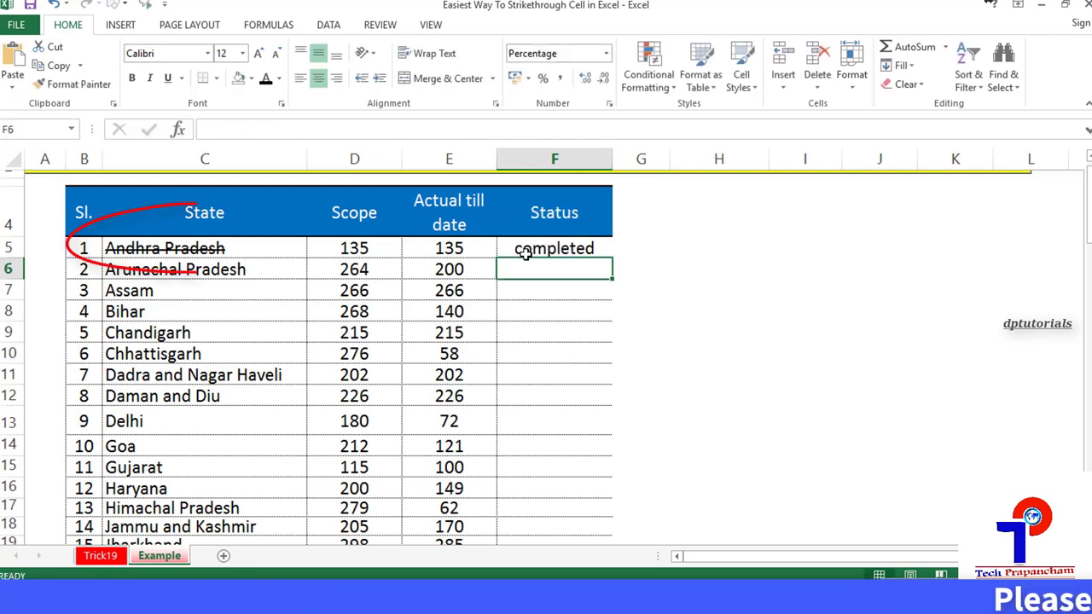
{"action": "key", "text": "Down"}
{"action": "type", "text": "co"}
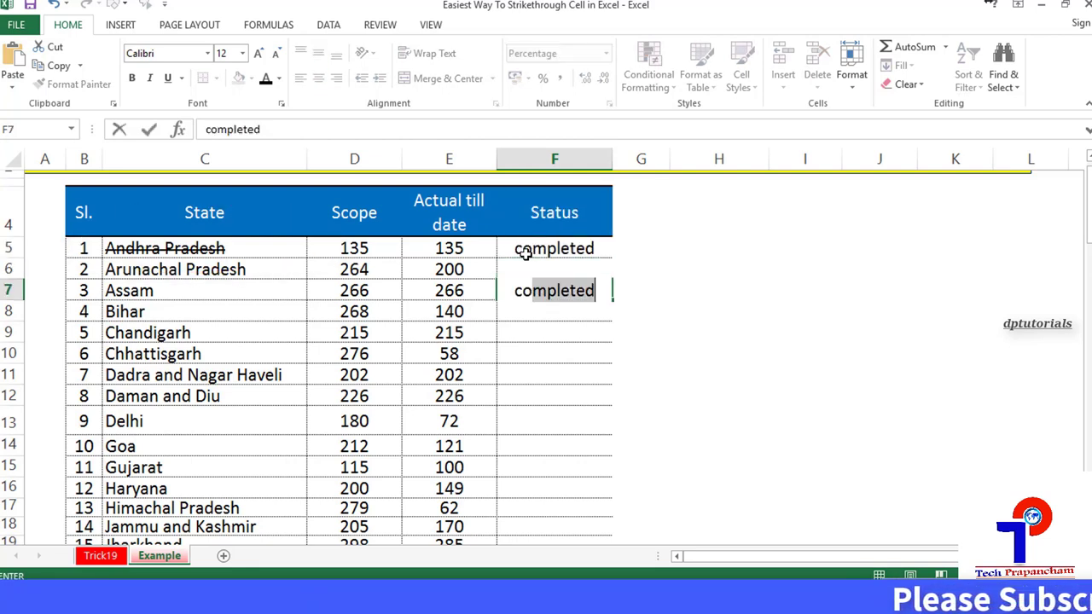
{"action": "key", "text": "Return"}
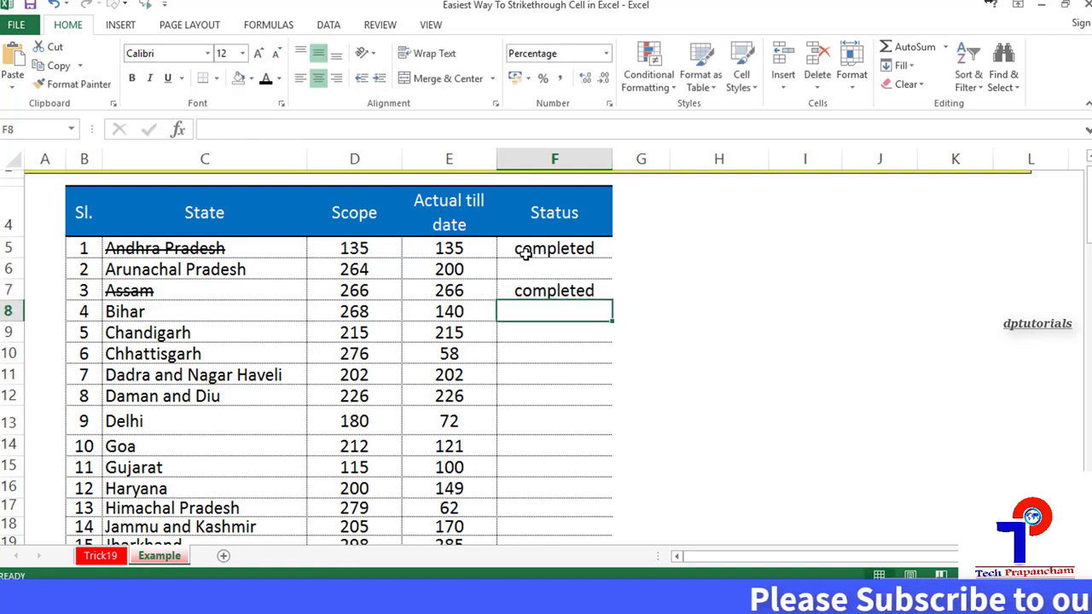
{"action": "key", "text": "Down"}
{"action": "type", "text": "c"}
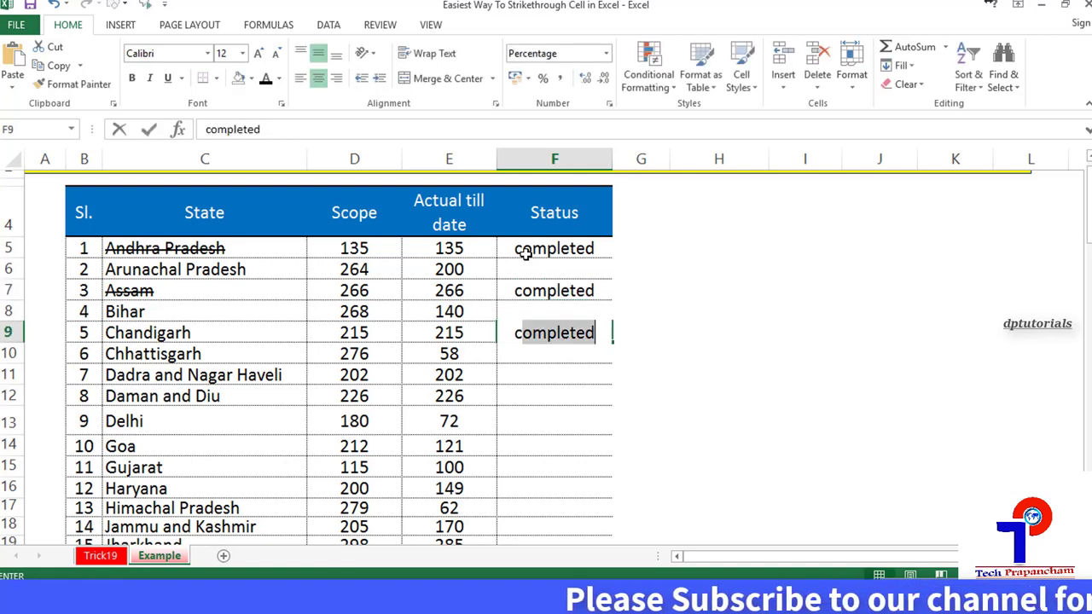
{"action": "type", "text": "ompleted"}
{"action": "key", "text": "Return"}
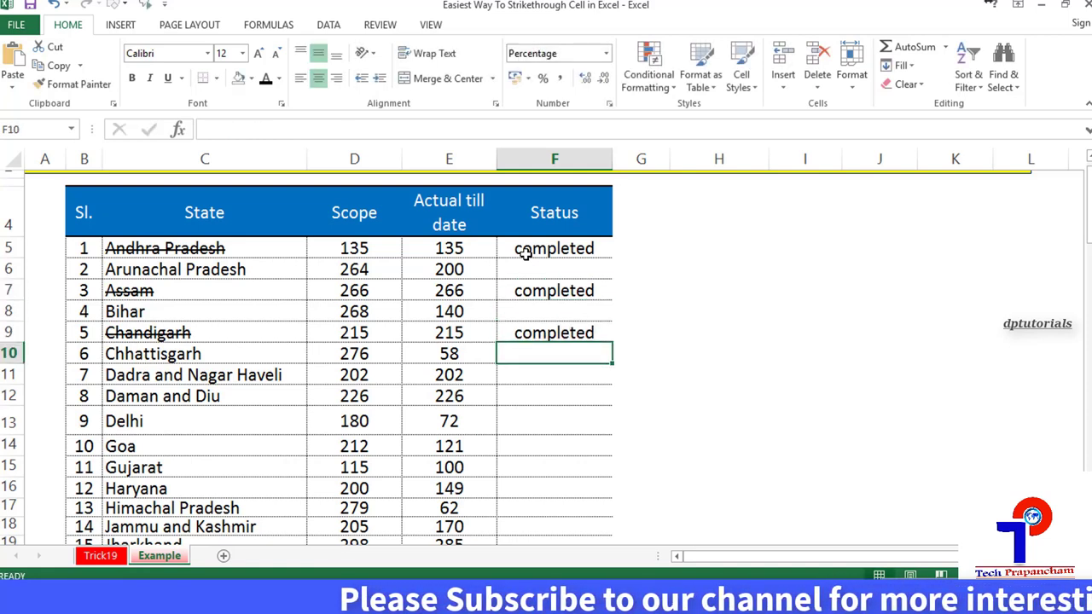
{"action": "key", "text": "Down"}
{"action": "type", "text": "completed"}
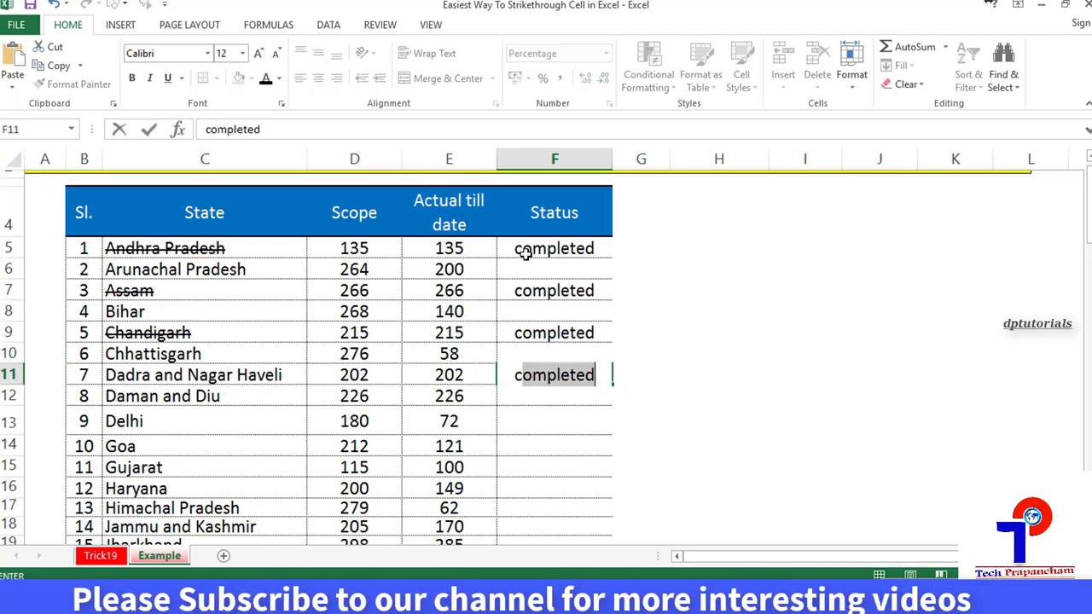
{"action": "key", "text": "Return"}
{"action": "type", "text": "completed"}
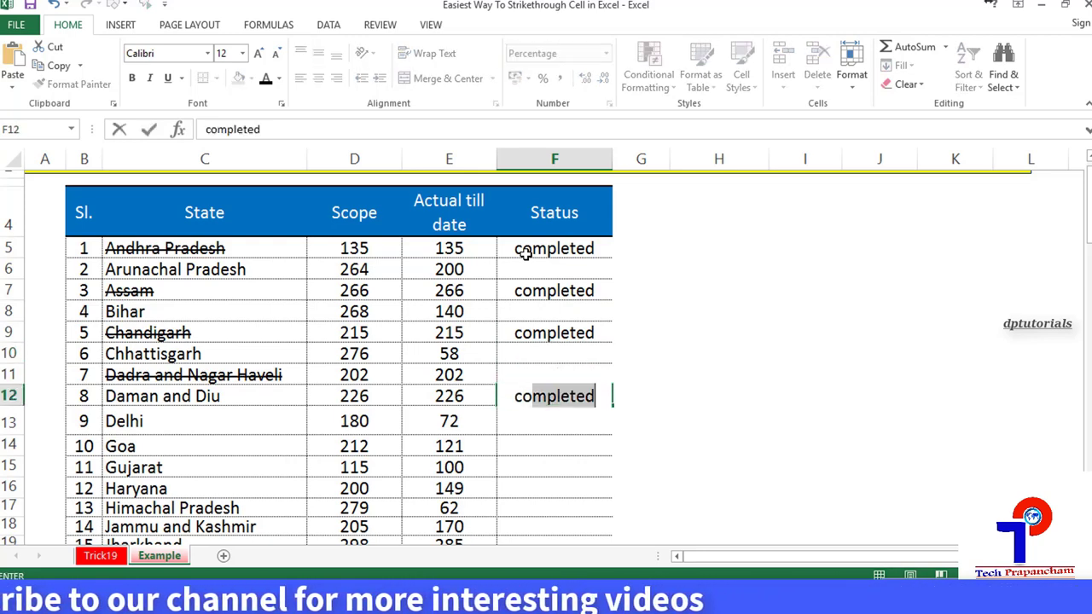
{"action": "key", "text": "Return"}
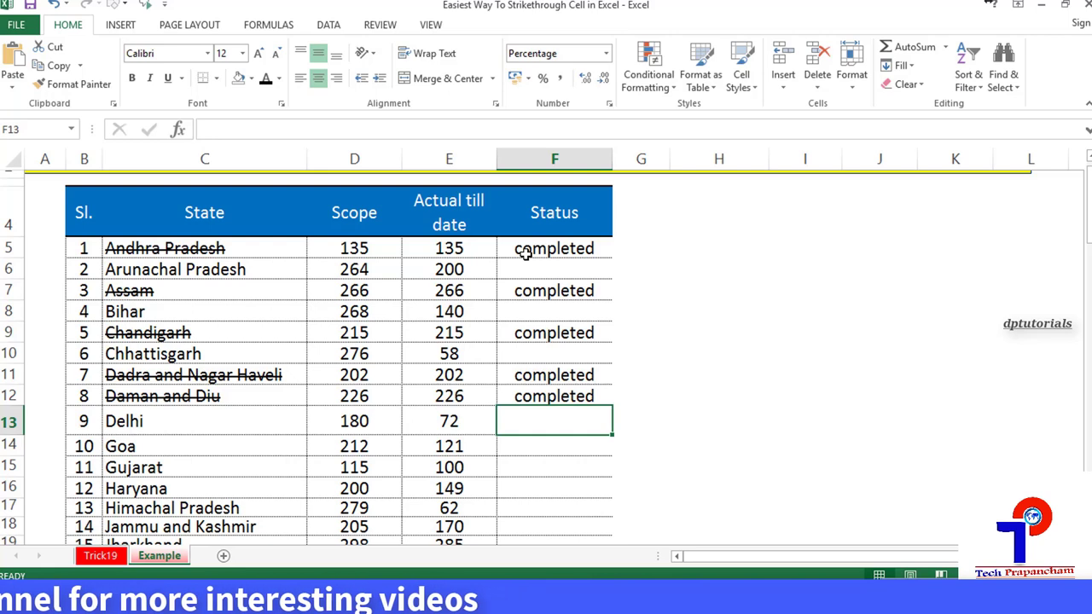